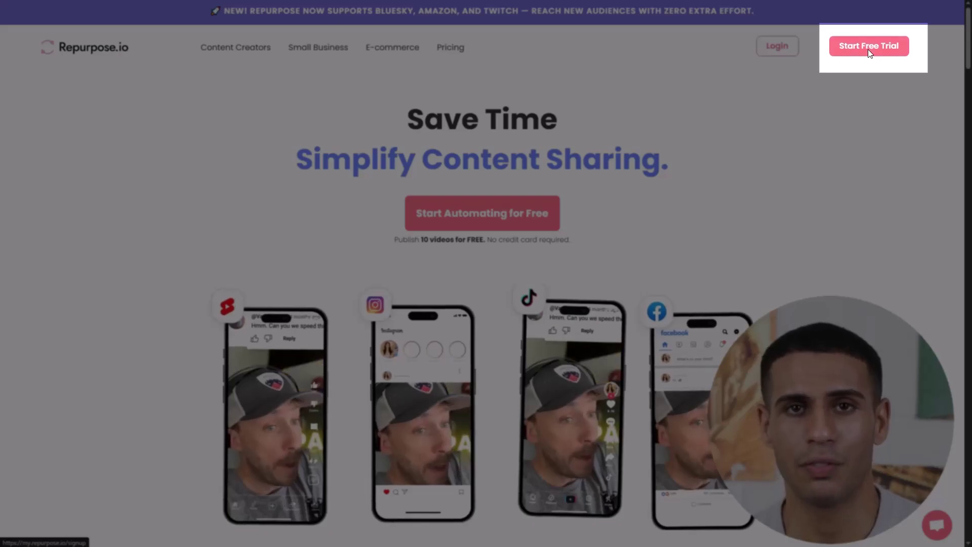
# - Start a Repurpose.io free trial and sign up to reach the Create your first workflow page
pyautogui.click(869, 51)
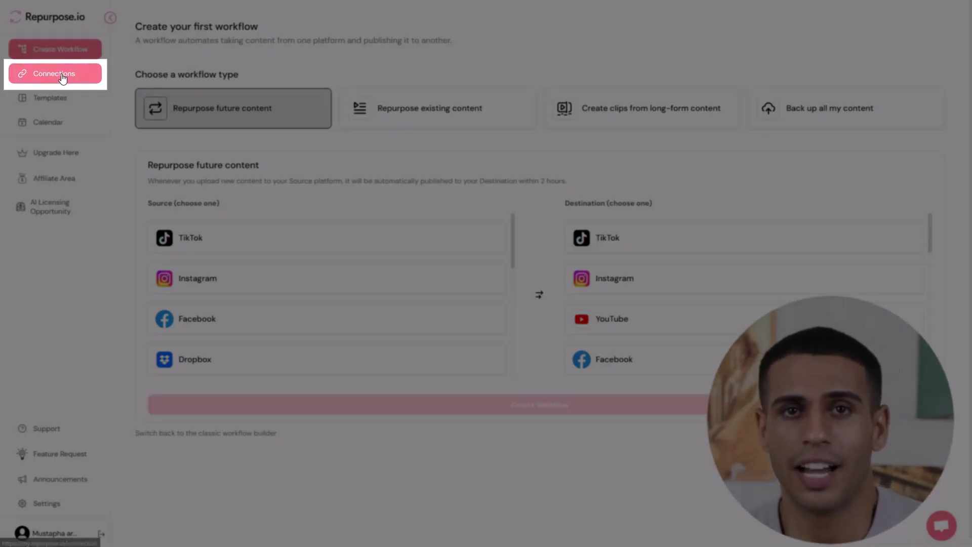
# - Add an Instagram connection, entering the login code and allowing Repurpose.io access
pyautogui.click(62, 76)
pyautogui.click(512, 226)
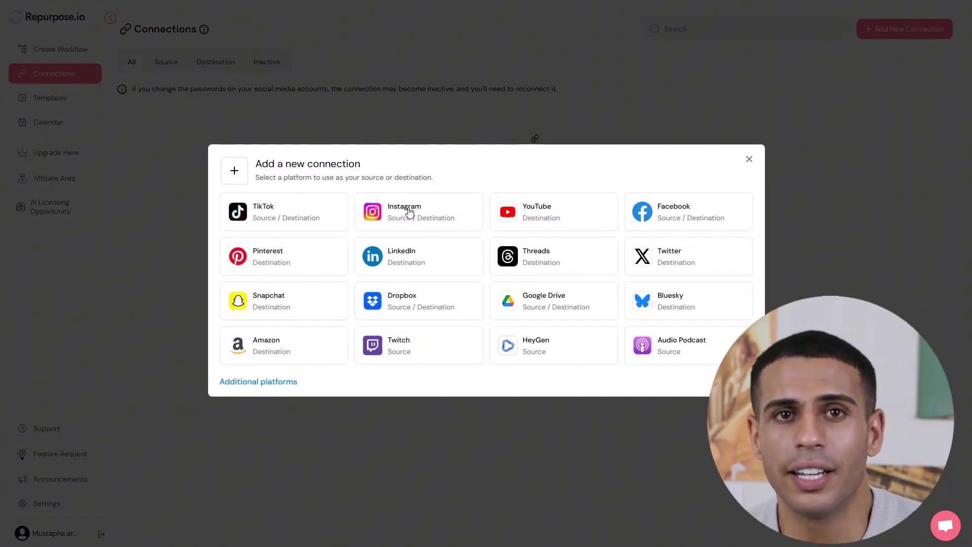
pyautogui.click(409, 212)
pyautogui.click(603, 334)
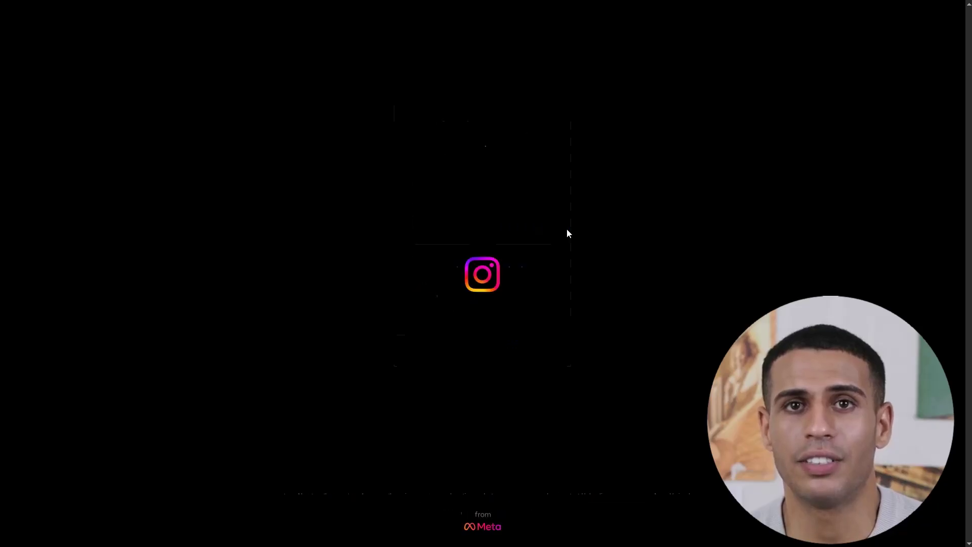
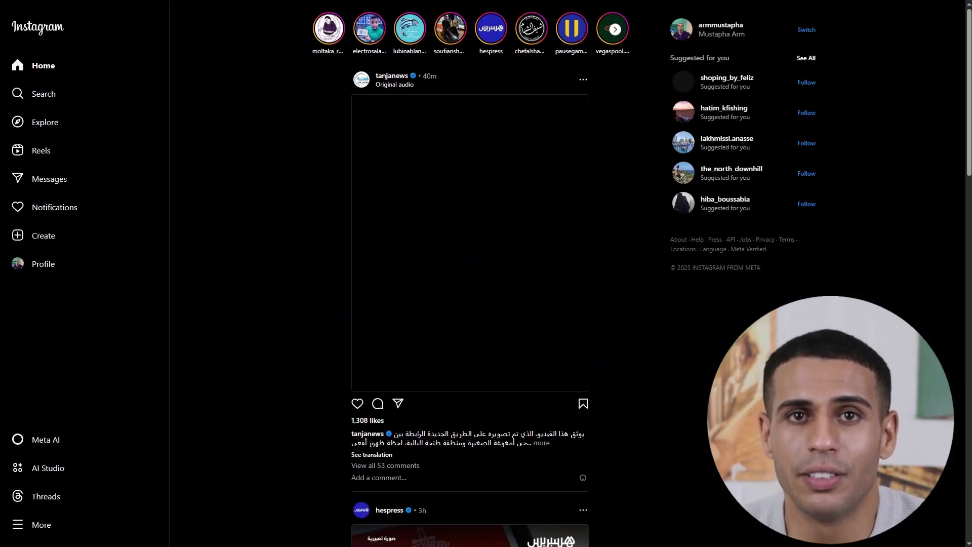
pyautogui.click(533, 366)
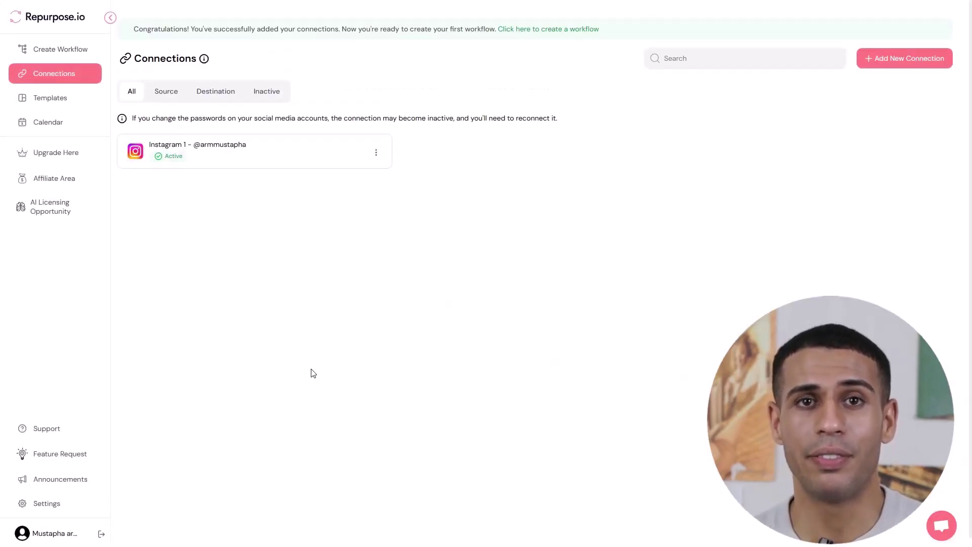
# - Add a YouTube connection through the channel's Google account, granting all requested permissions
pyautogui.click(885, 59)
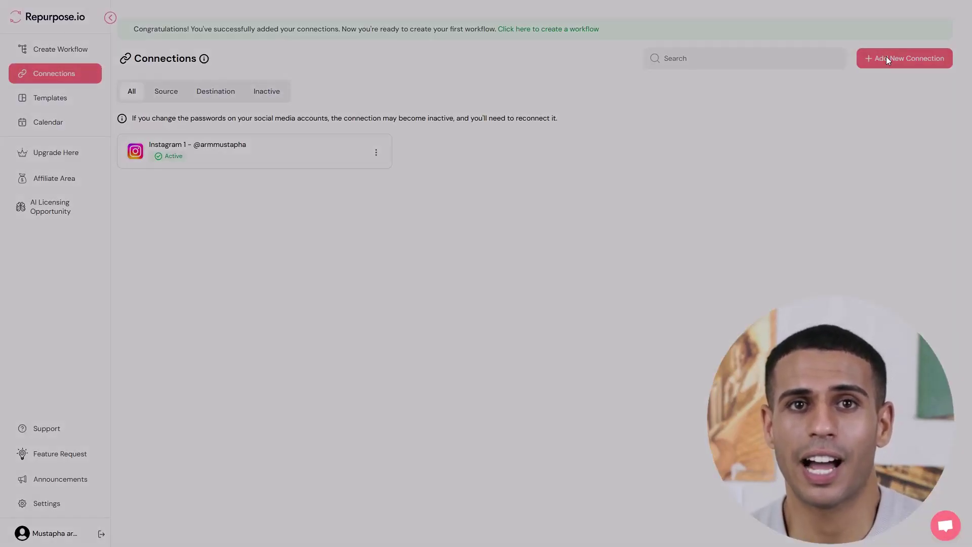
pyautogui.click(564, 213)
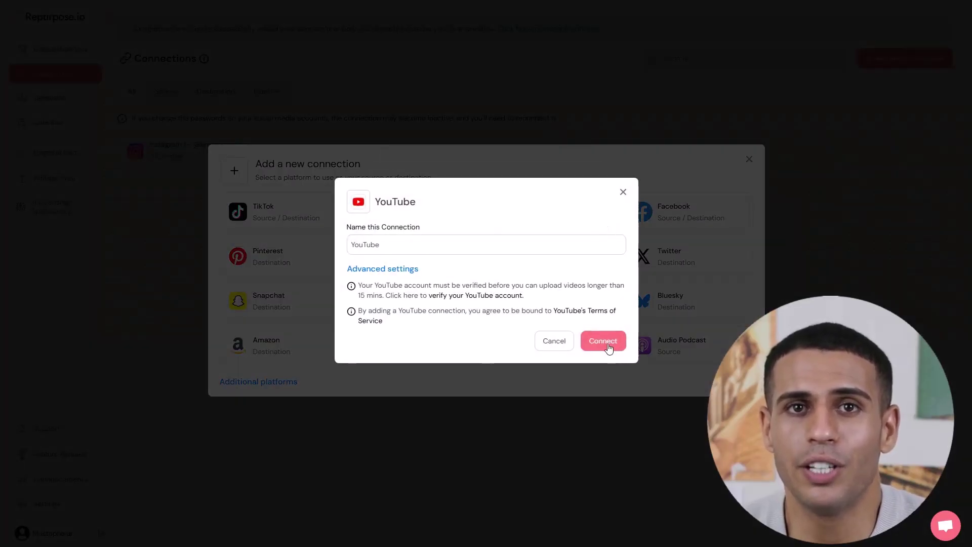
pyautogui.click(607, 341)
pyautogui.click(603, 160)
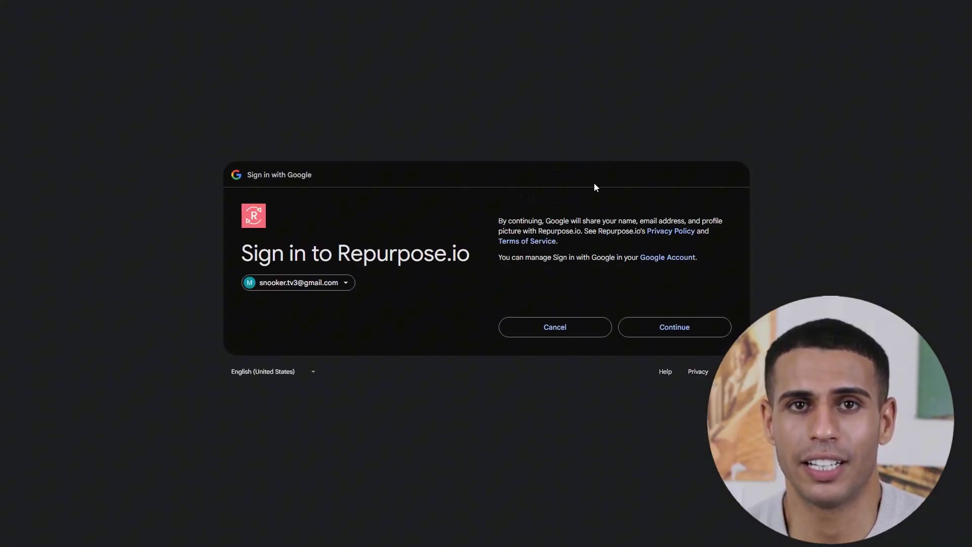
pyautogui.click(667, 327)
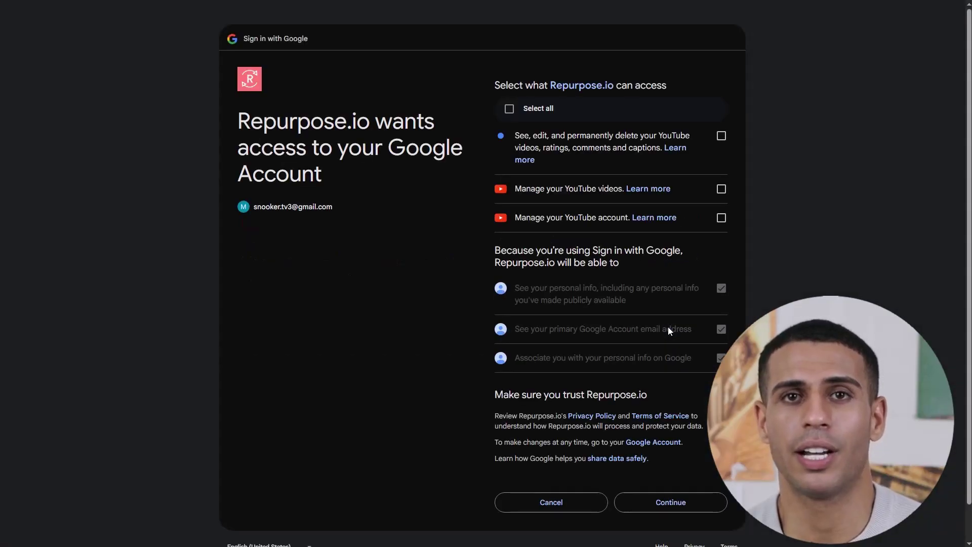
pyautogui.click(508, 107)
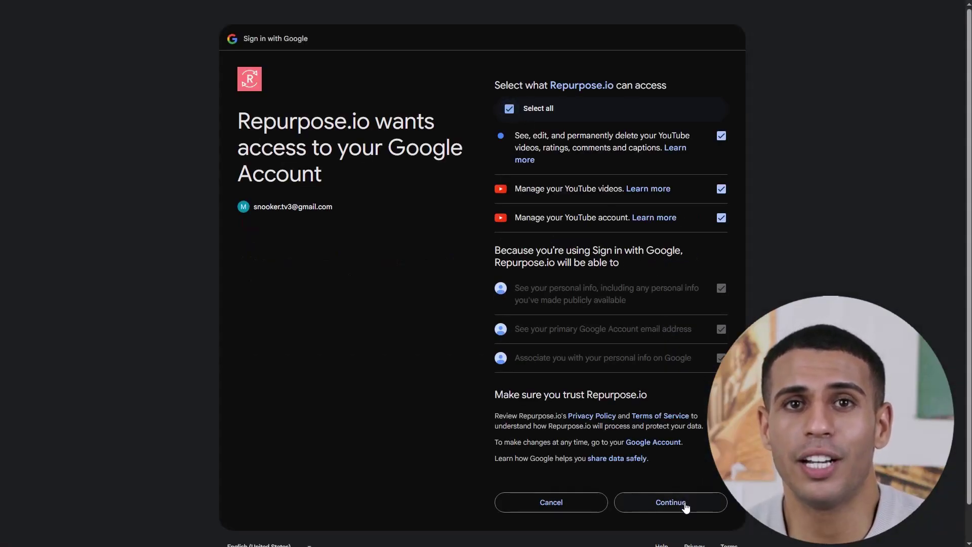
pyautogui.click(684, 502)
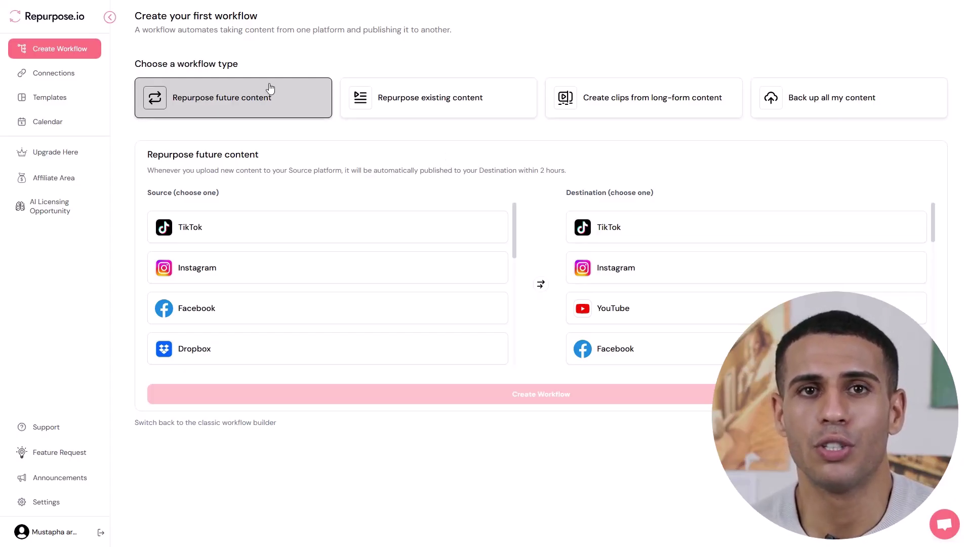
pyautogui.moveTo(176, 61); pyautogui.dragTo(260, 55)
pyautogui.click(258, 93)
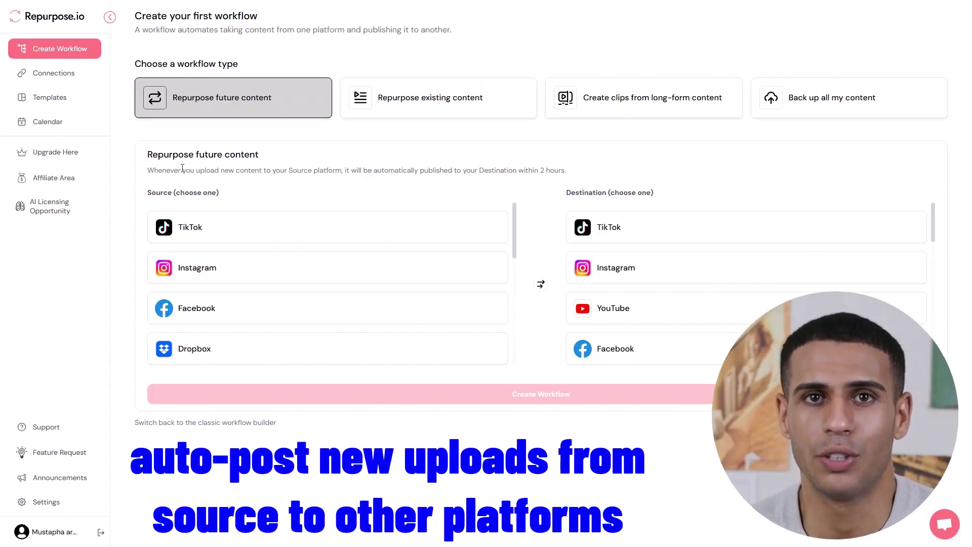
pyautogui.click(406, 105)
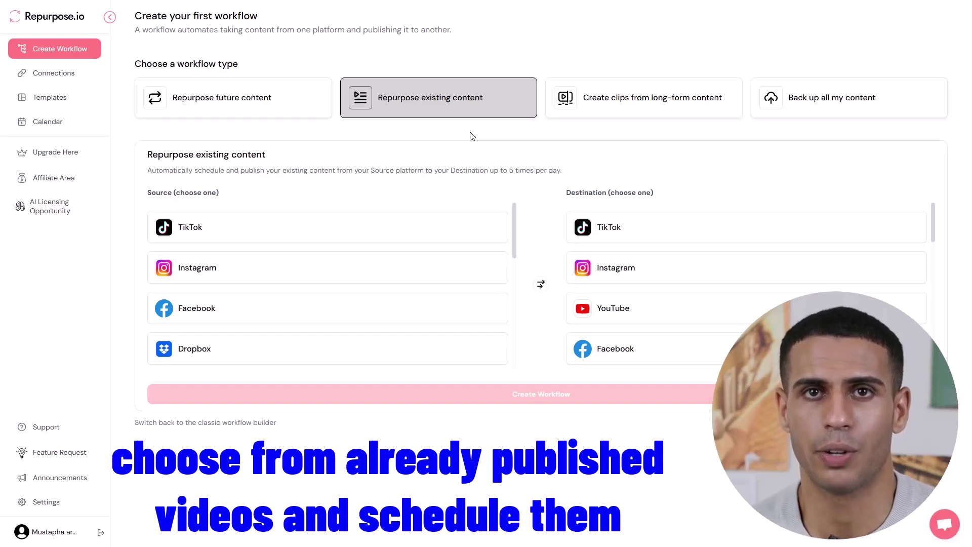
pyautogui.click(604, 108)
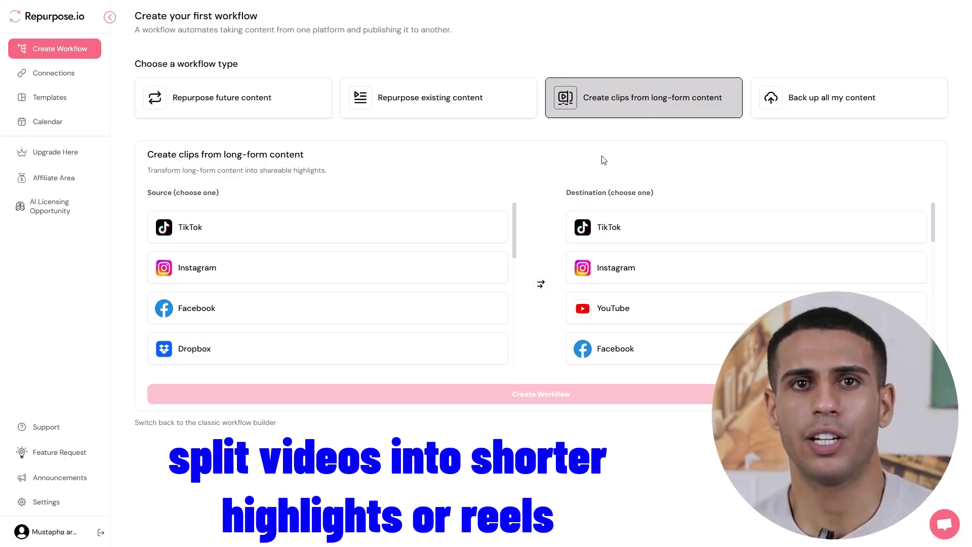
pyautogui.click(796, 110)
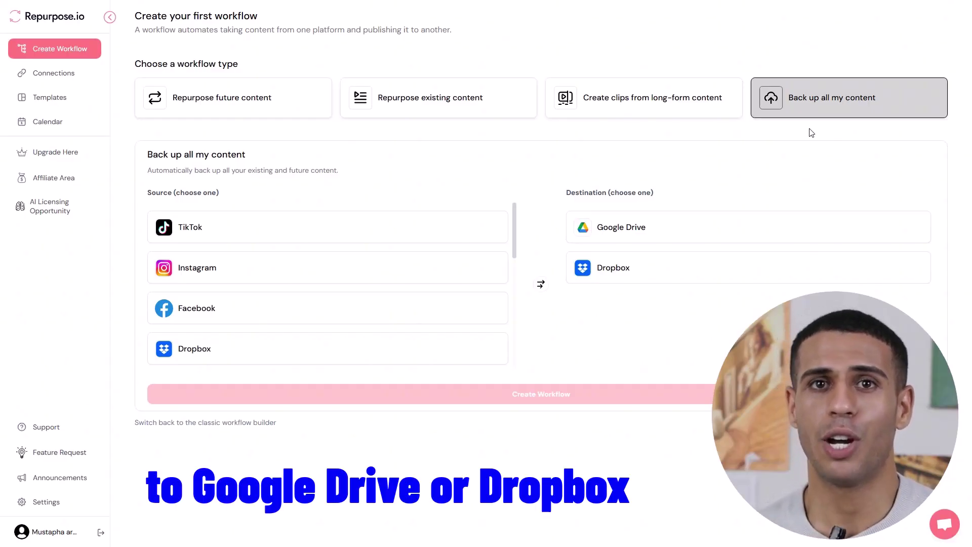
pyautogui.click(228, 96)
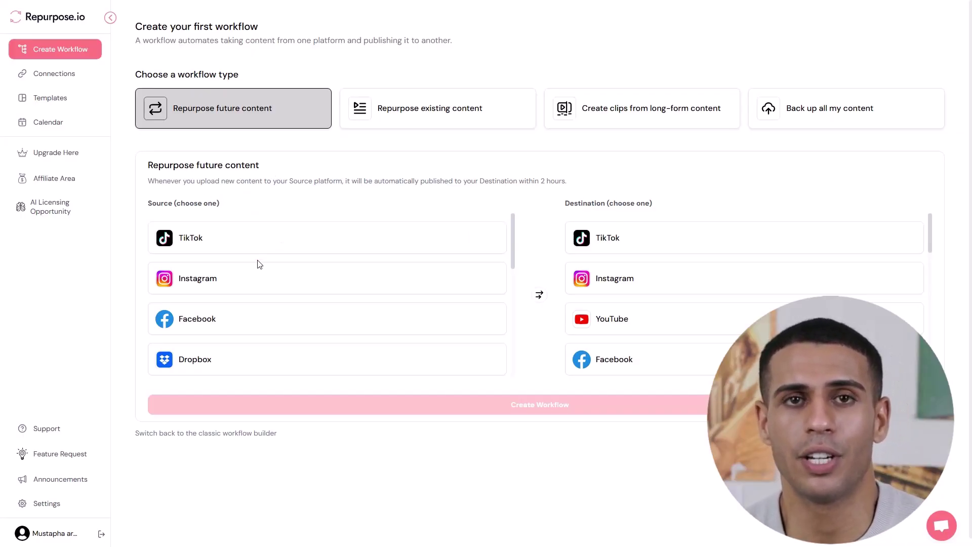
# - Create a workflow with the connected Instagram account as source and the YouTube channel as destination
pyautogui.click(250, 279)
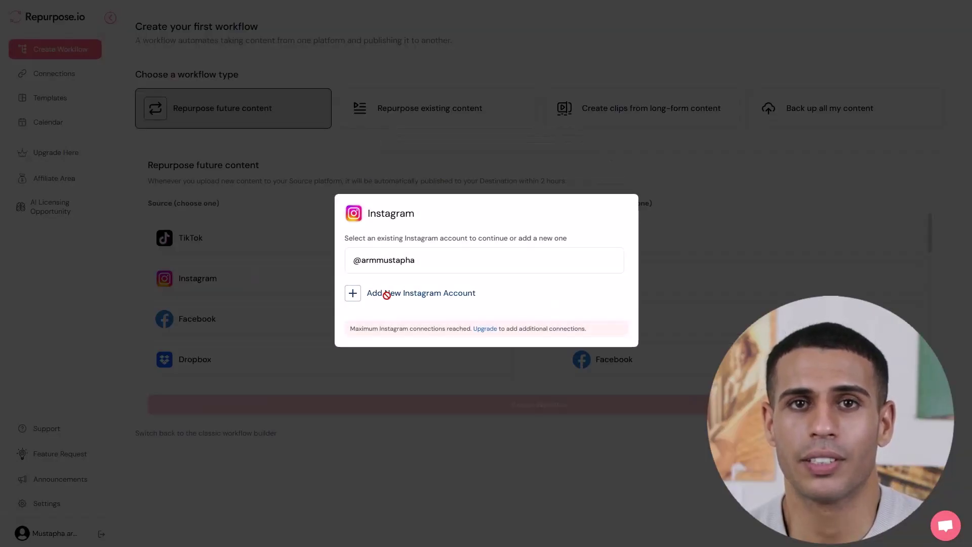
pyautogui.click(397, 268)
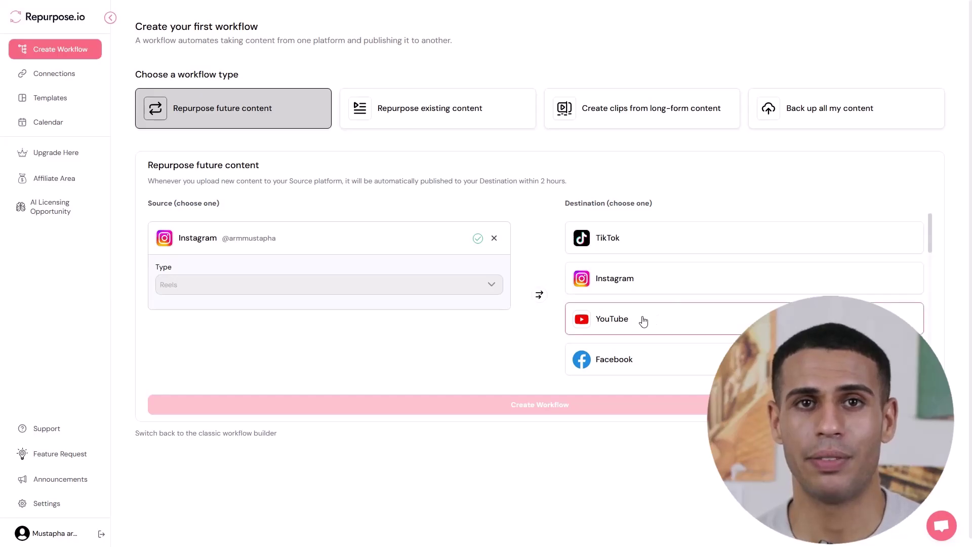
pyautogui.click(636, 323)
pyautogui.click(464, 267)
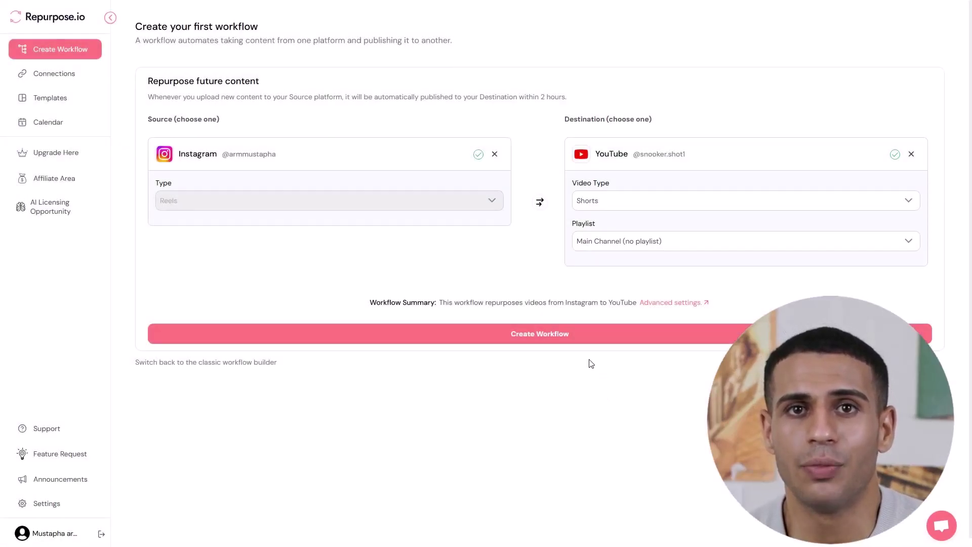
pyautogui.click(531, 339)
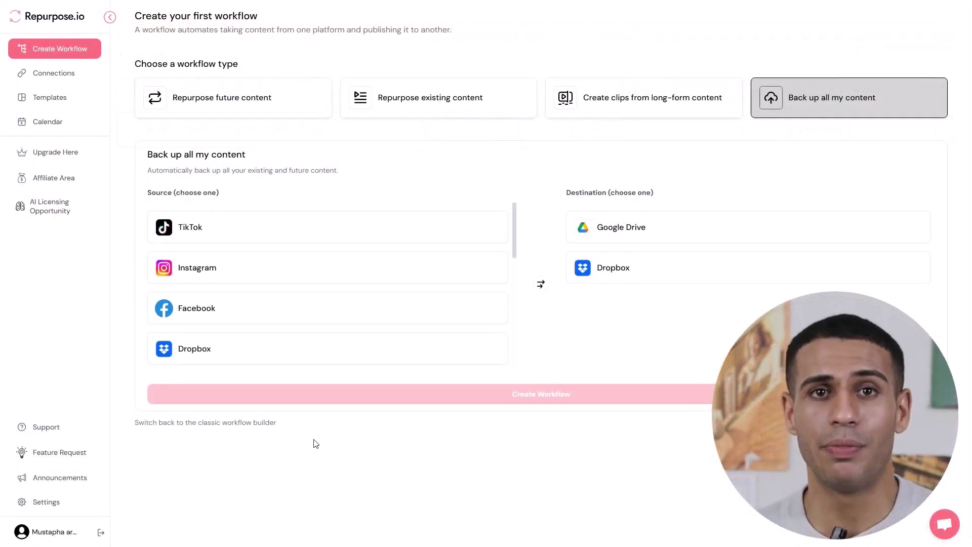
# - Start an Audio to Video template, discard it unsaved, and go to the Calendar
pyautogui.click(87, 99)
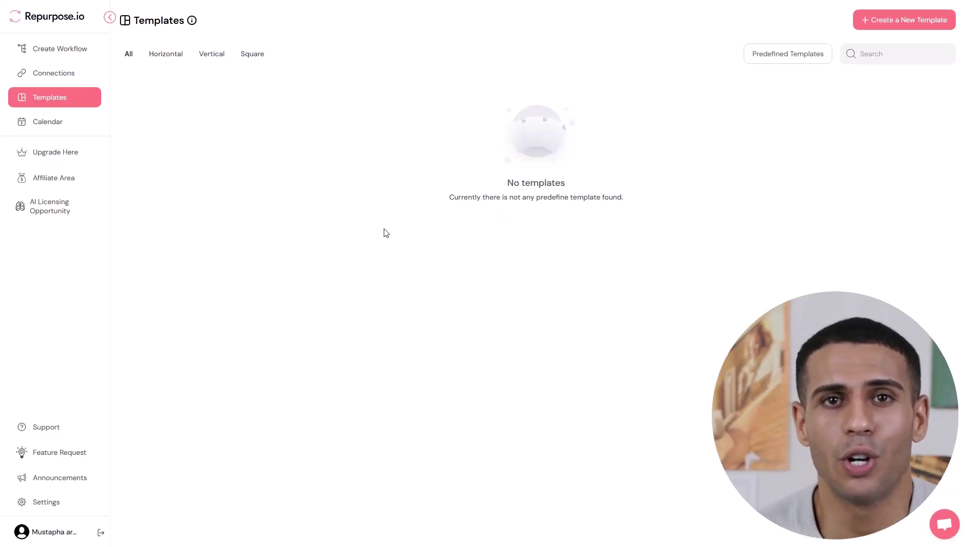
pyautogui.click(901, 20)
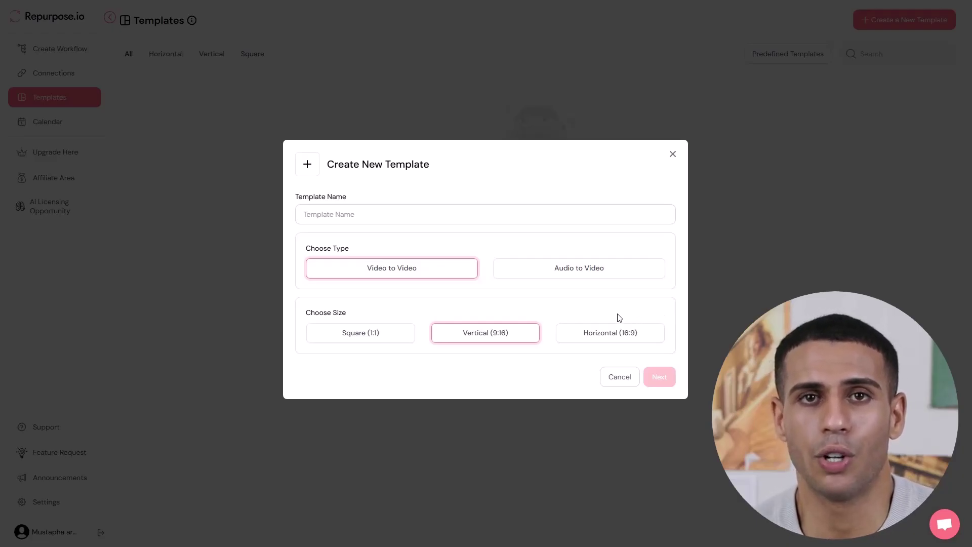
pyautogui.click(586, 274)
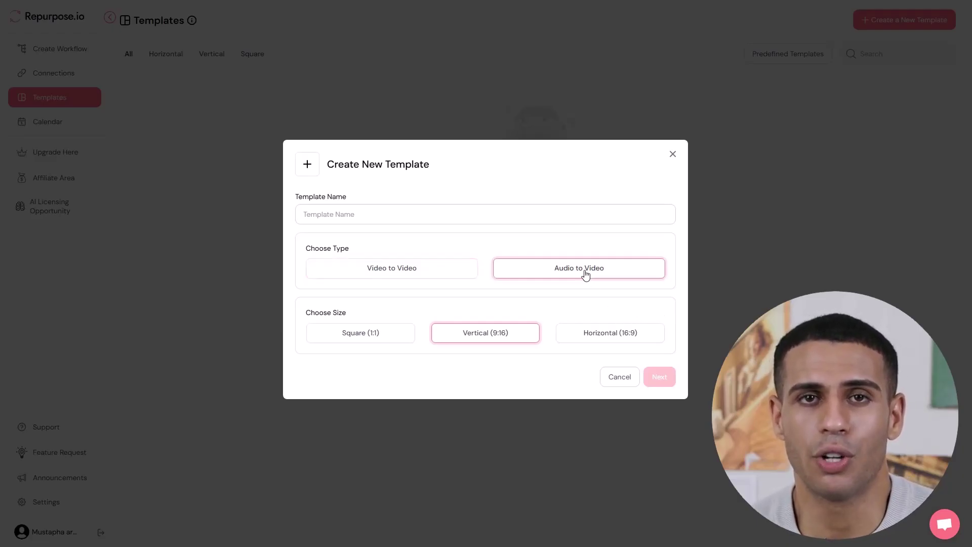
pyautogui.click(672, 155)
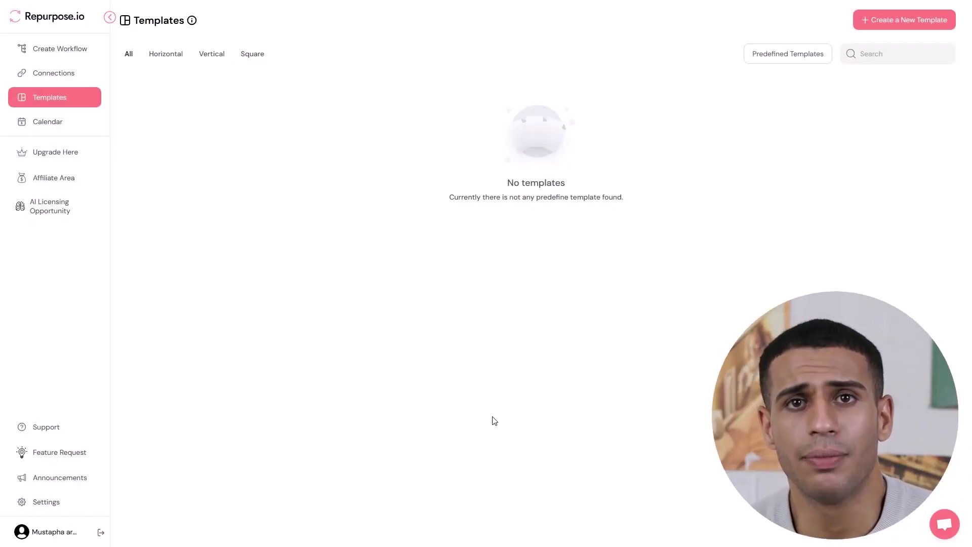
pyautogui.click(53, 123)
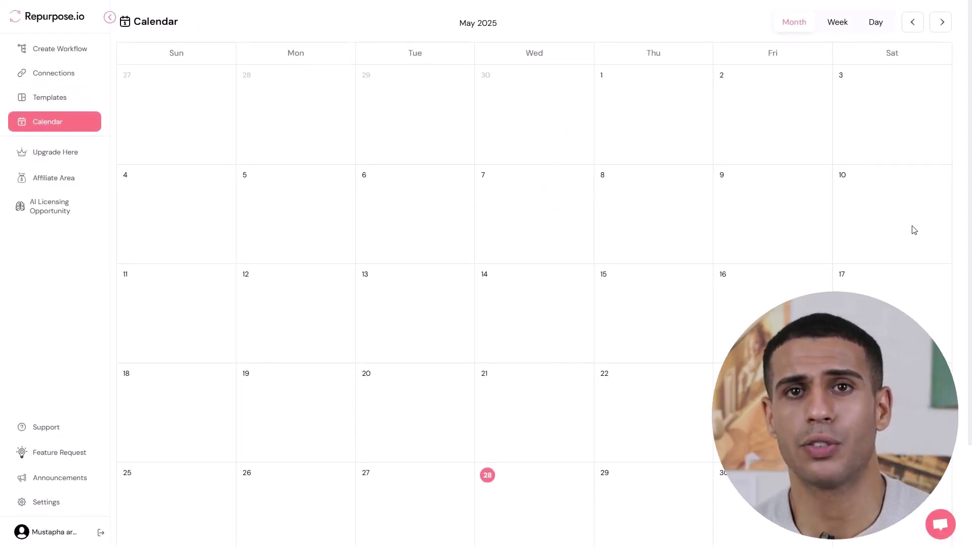
# - Scroll down through the empty May 2025 content calendar
pyautogui.scroll(-3, 963, 224)
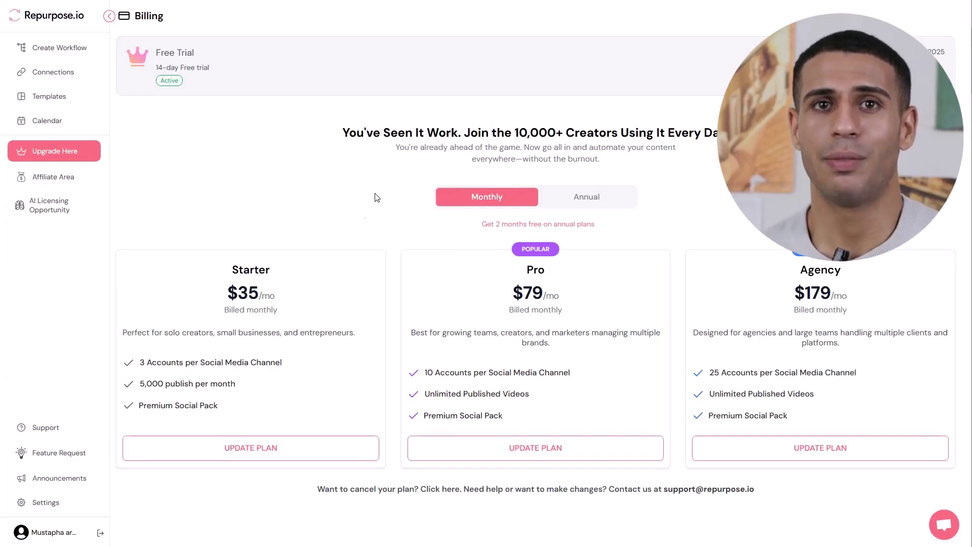
pyautogui.moveTo(234, 291); pyautogui.dragTo(271, 291)
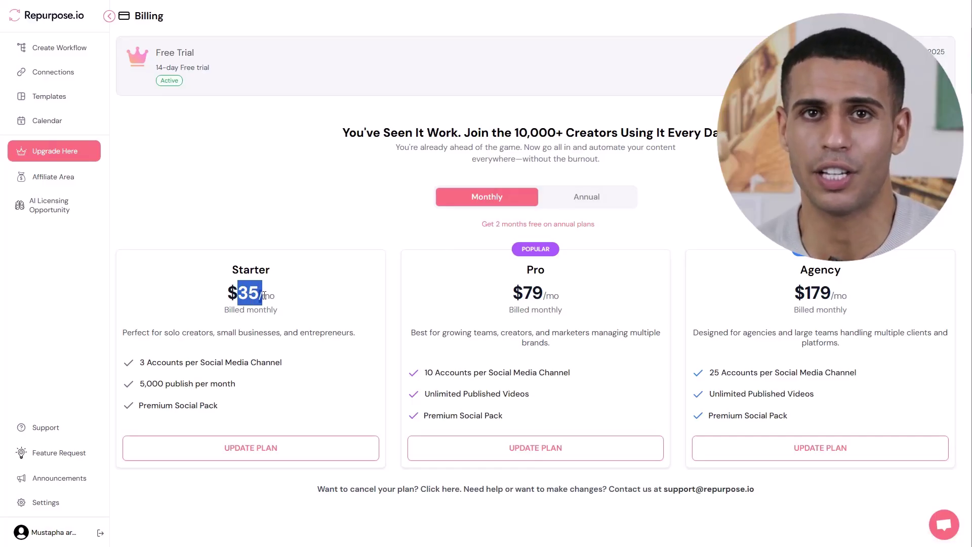
pyautogui.click(296, 292)
pyautogui.moveTo(141, 362); pyautogui.dragTo(191, 383)
pyautogui.click(517, 293)
pyautogui.moveTo(517, 294); pyautogui.dragTo(541, 293)
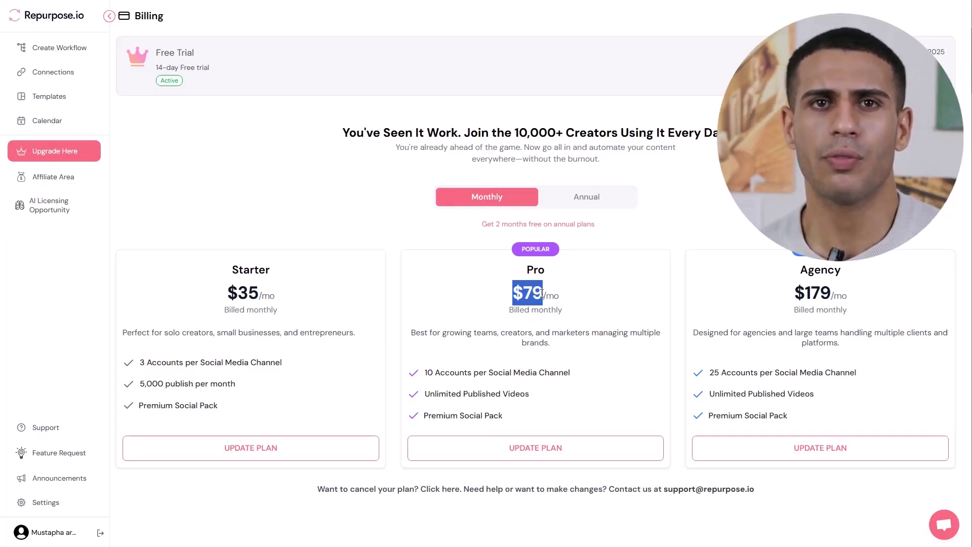
pyautogui.moveTo(425, 372); pyautogui.dragTo(463, 393)
pyautogui.moveTo(795, 293); pyautogui.dragTo(831, 292)
pyautogui.moveTo(709, 372); pyautogui.dragTo(766, 373)
pyautogui.moveTo(714, 393); pyautogui.dragTo(755, 394)
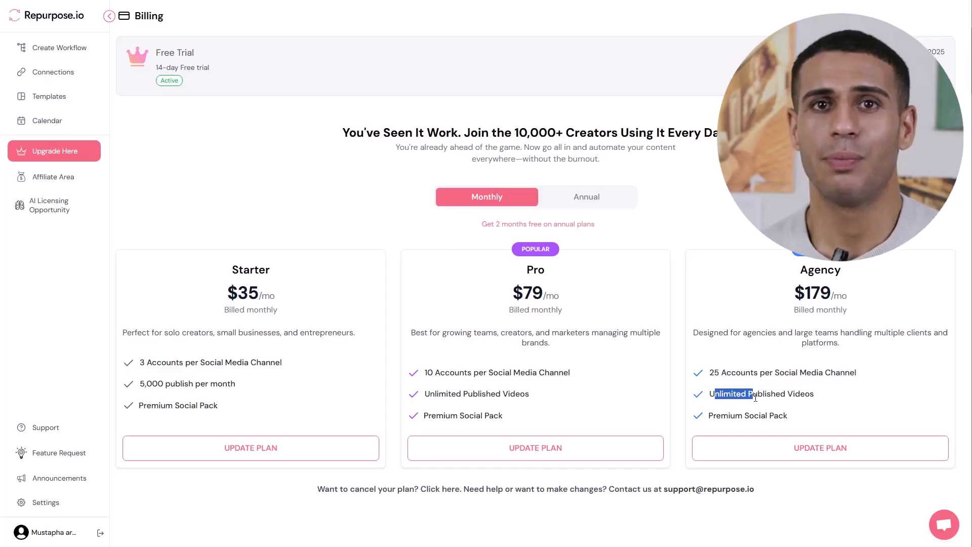
pyautogui.click(753, 353)
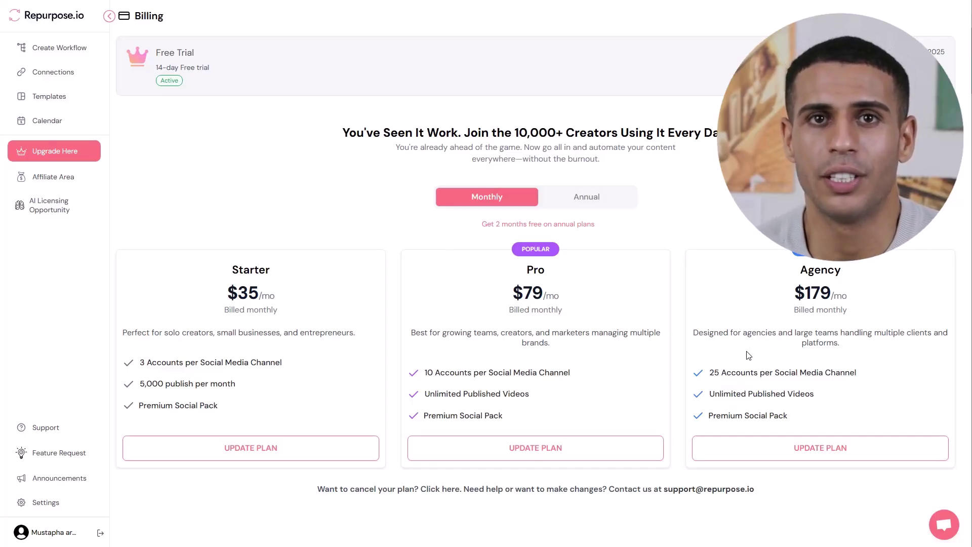